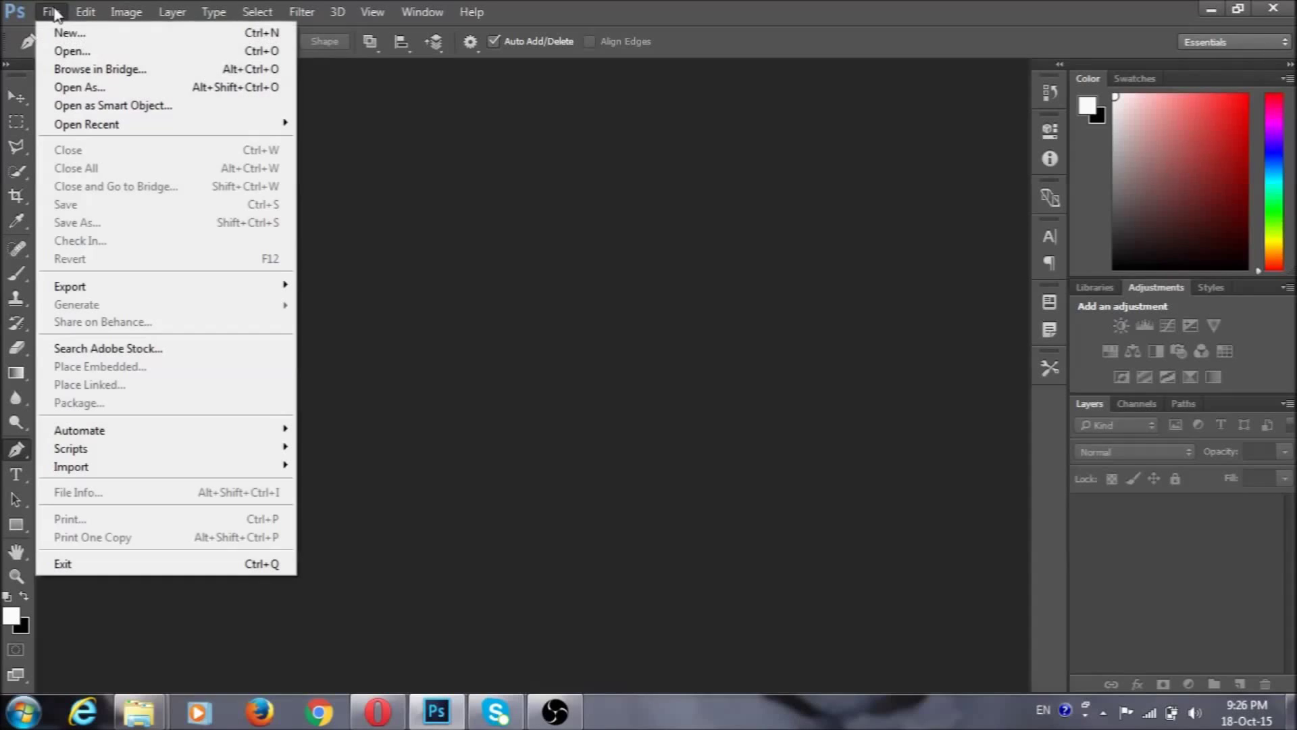
Step: Open butterfly8.jpg and duplicate its background into a new Layer 1
click(73, 52)
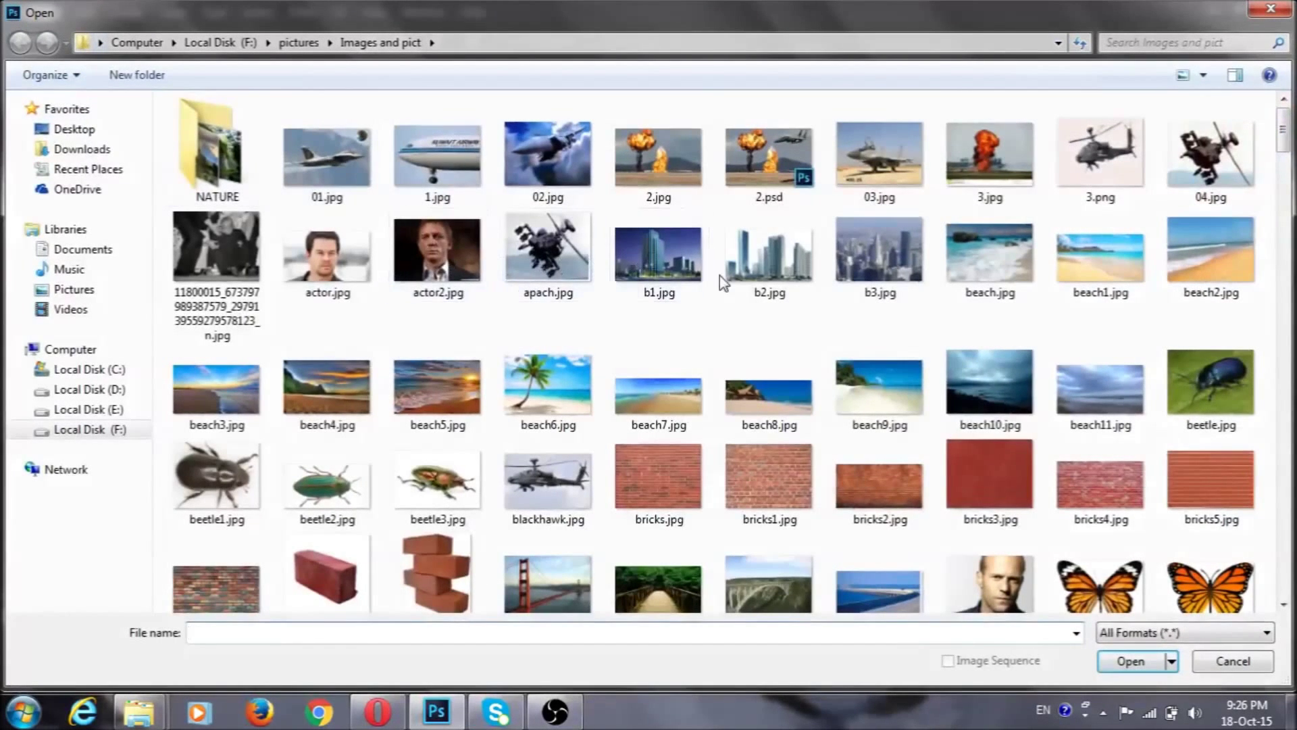
drag(1282, 139, 1281, 167)
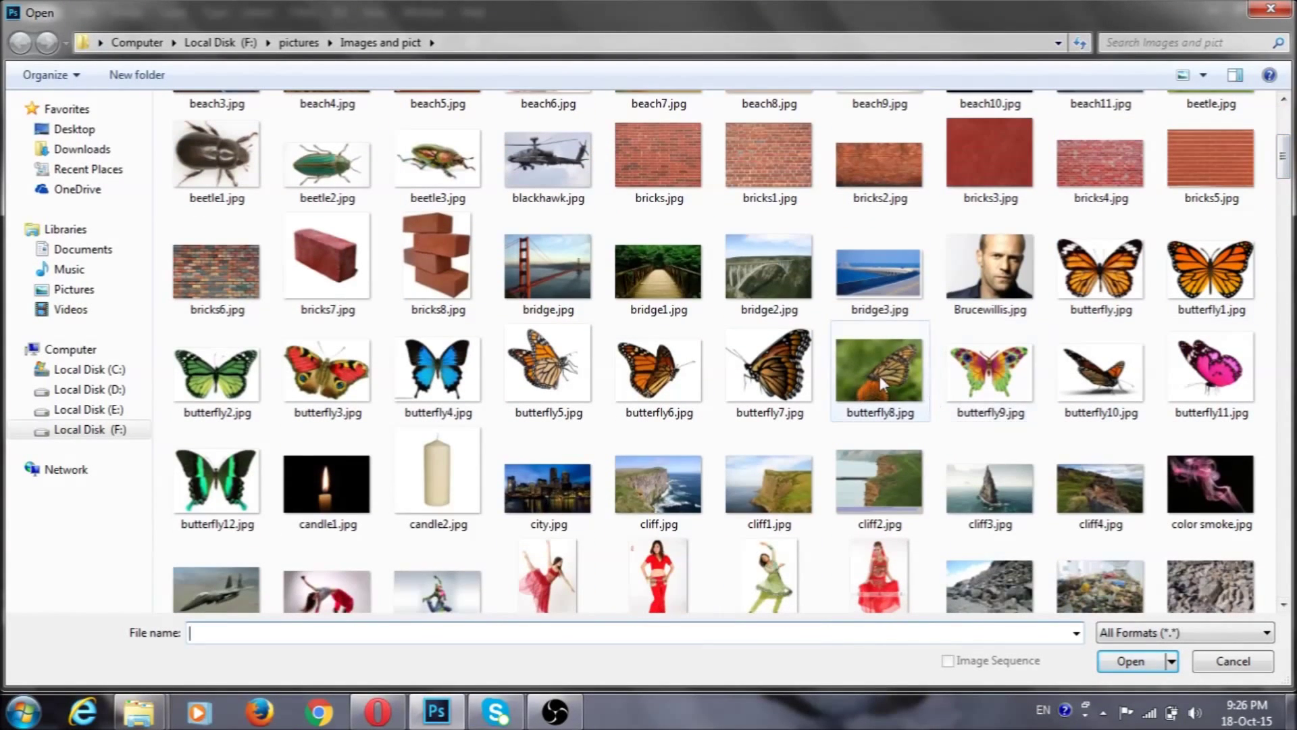
click(879, 382)
click(1135, 661)
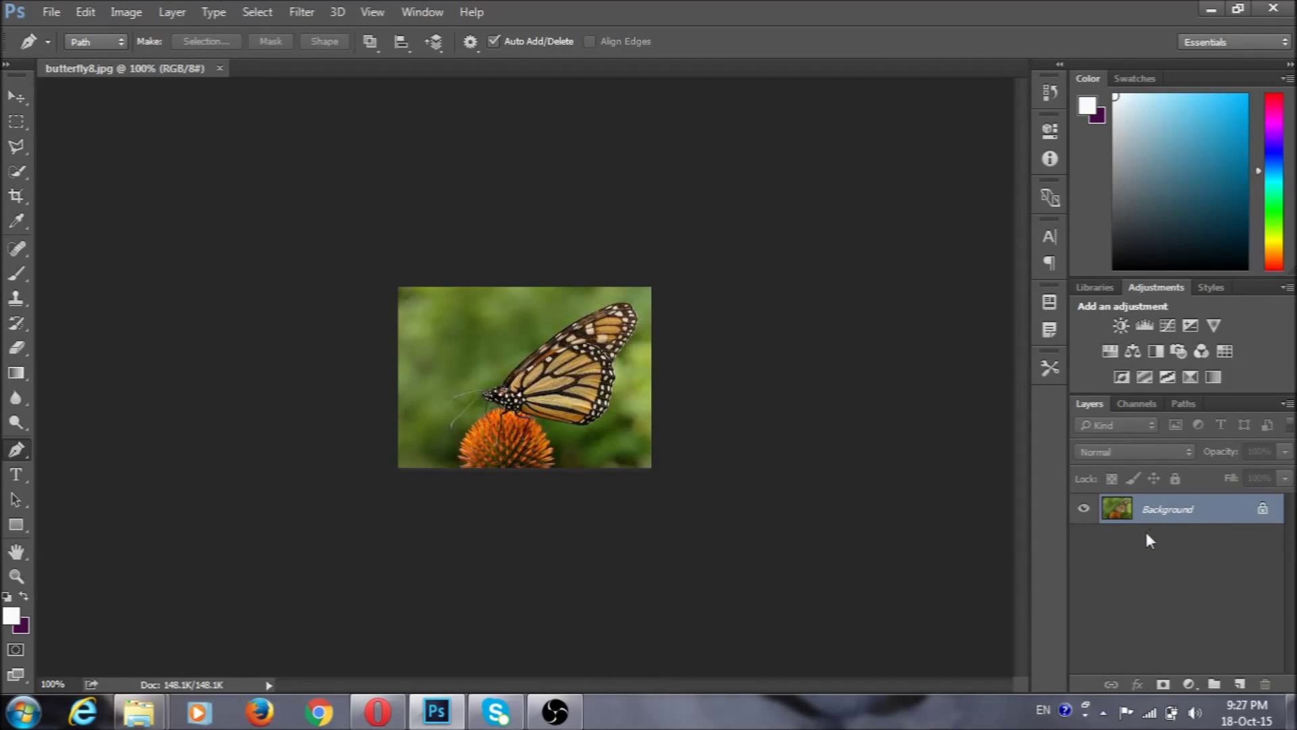
key(ctrl+j)
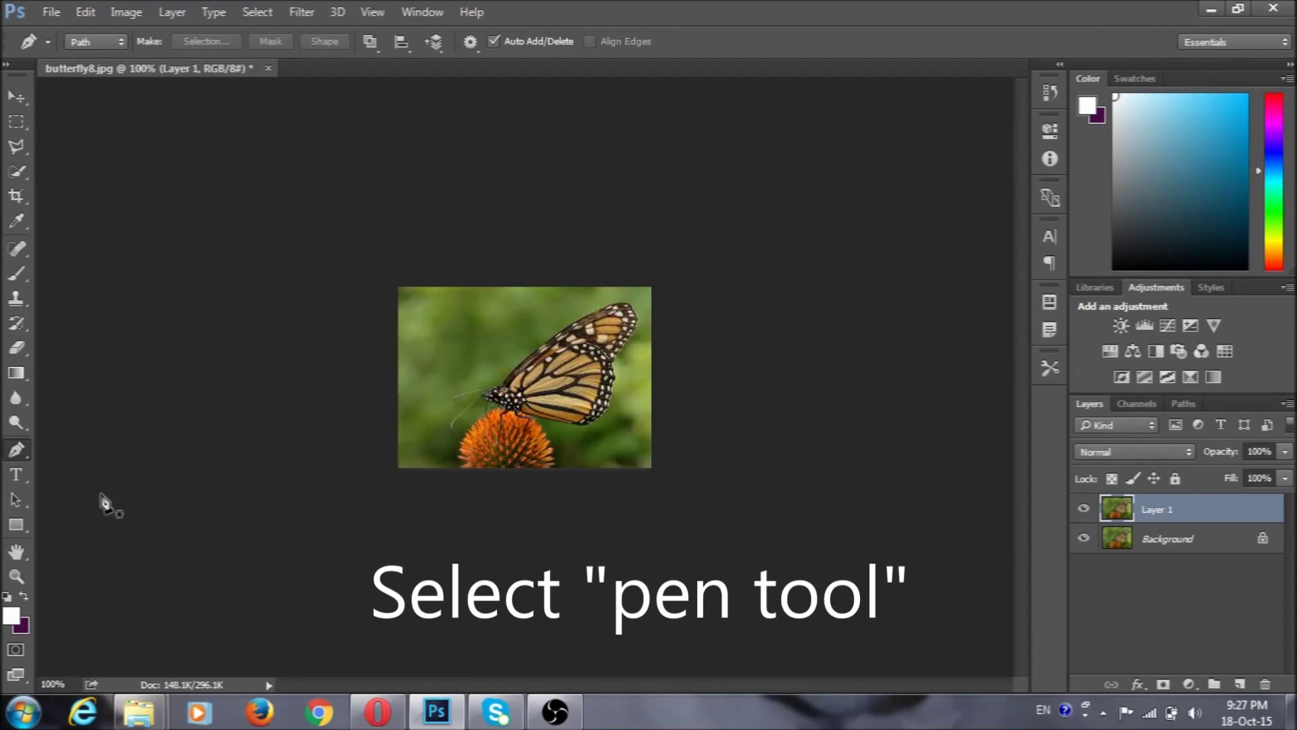
Step: Select the Pen Tool and place the first two anchors on the butterfly's body
right_click(23, 453)
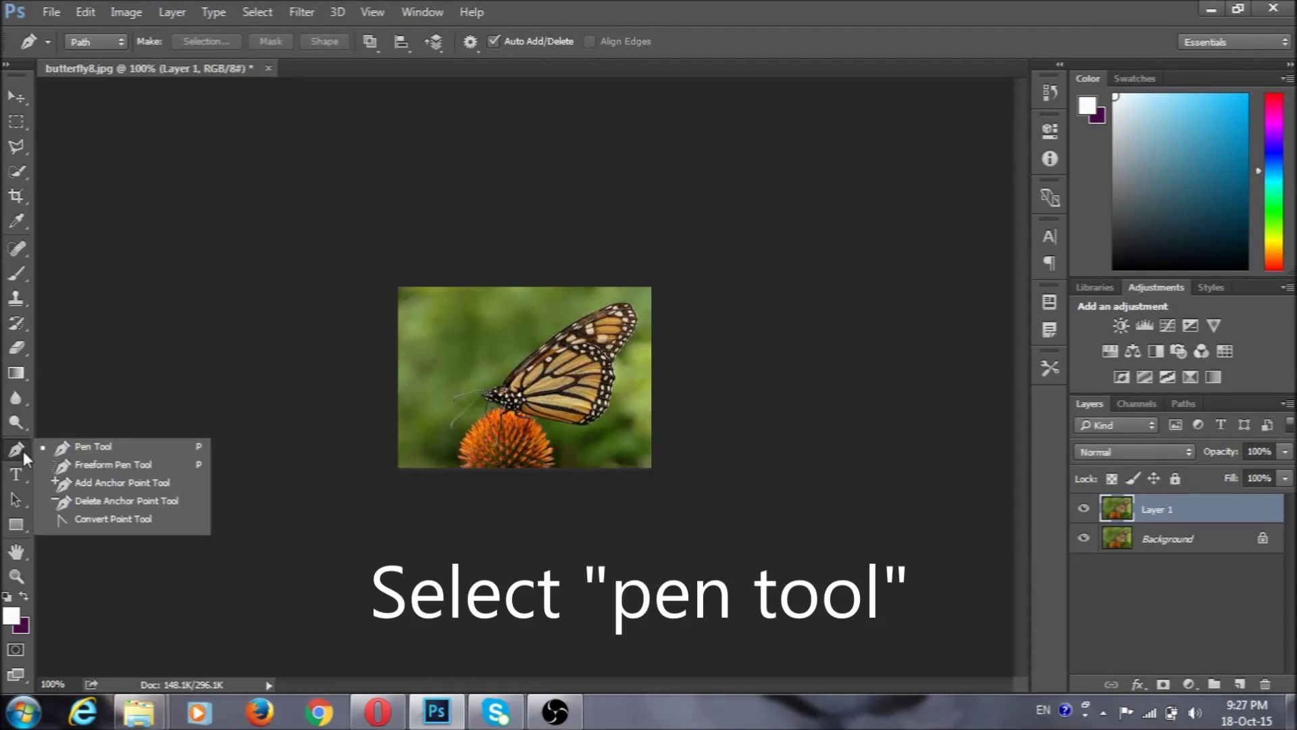
click(125, 446)
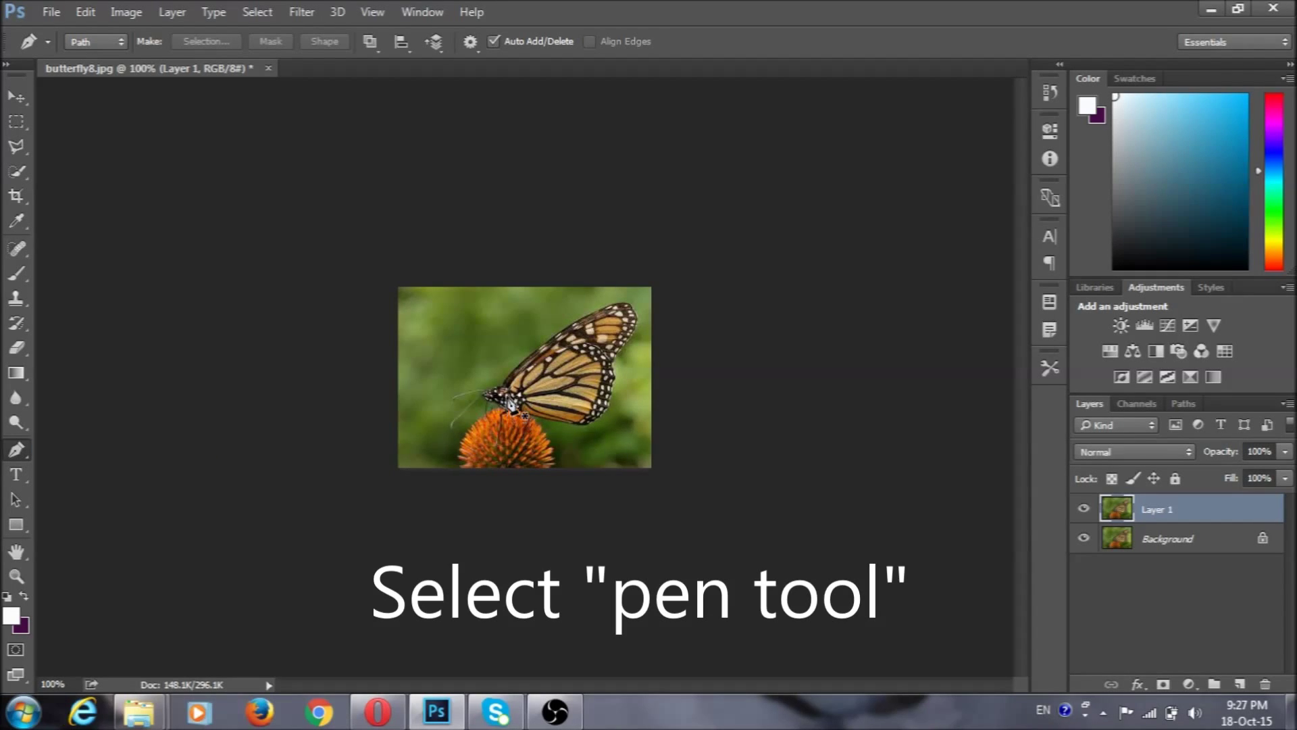
click(513, 404)
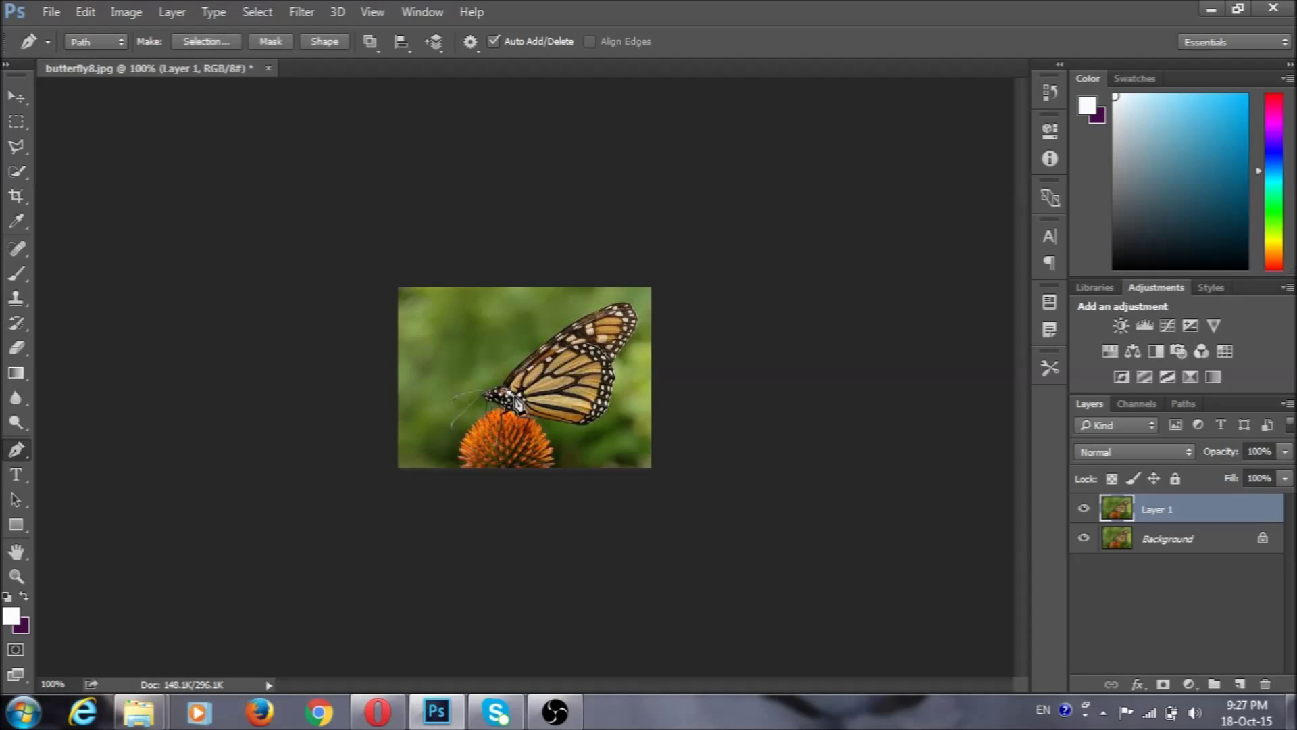
click(535, 417)
Step: Zoom to 300% and place Pen anchors along the lower wing edge
click(547, 418)
key(ctrl+plus)
key(ctrl+plus)
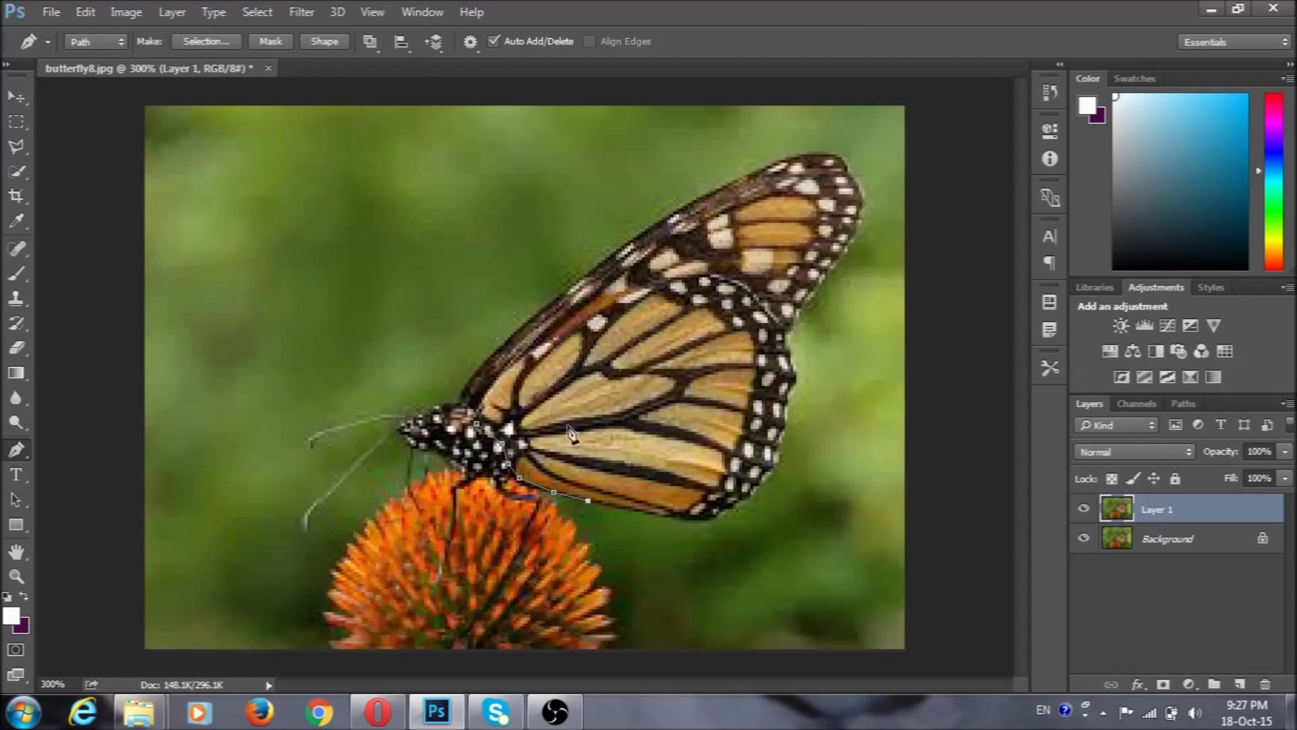
click(608, 507)
click(630, 512)
click(646, 514)
click(660, 516)
click(674, 520)
click(691, 520)
click(708, 520)
Step: Extend the path around the rear wing corner and up the outer edge toward the tip
click(725, 512)
click(748, 495)
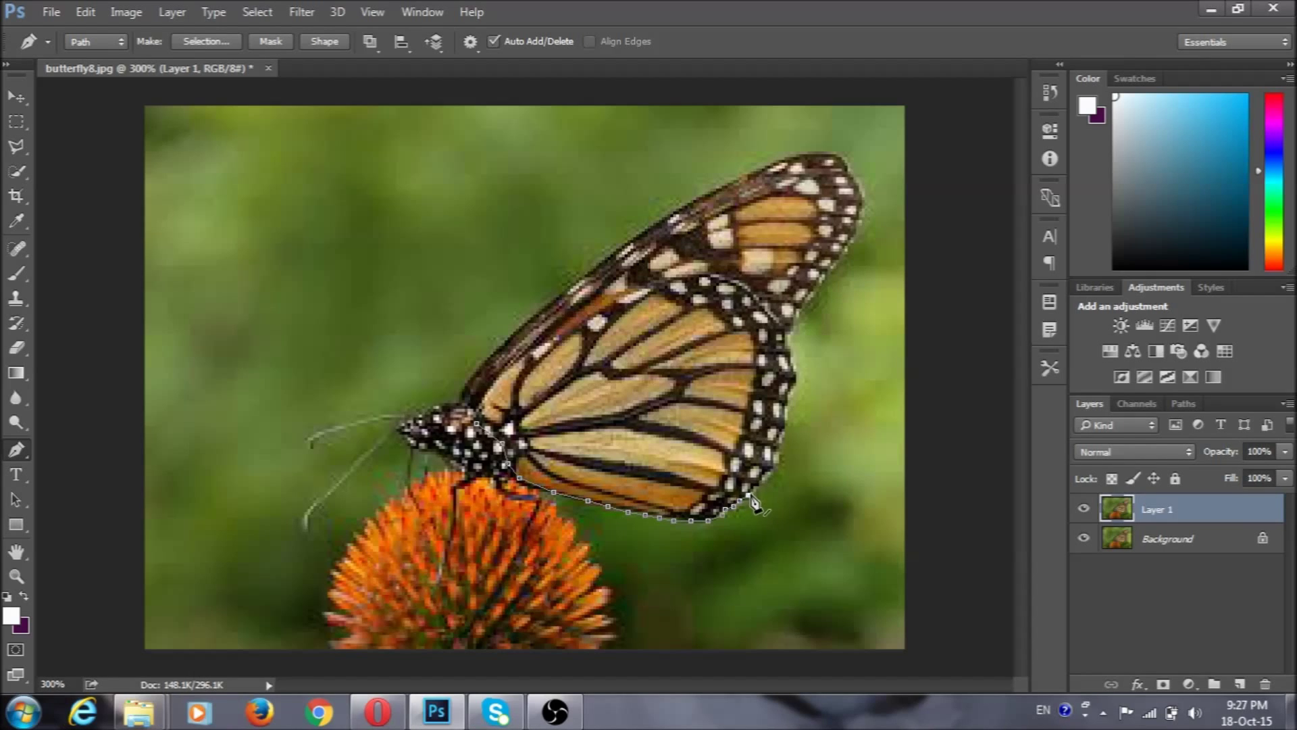
click(771, 469)
click(777, 449)
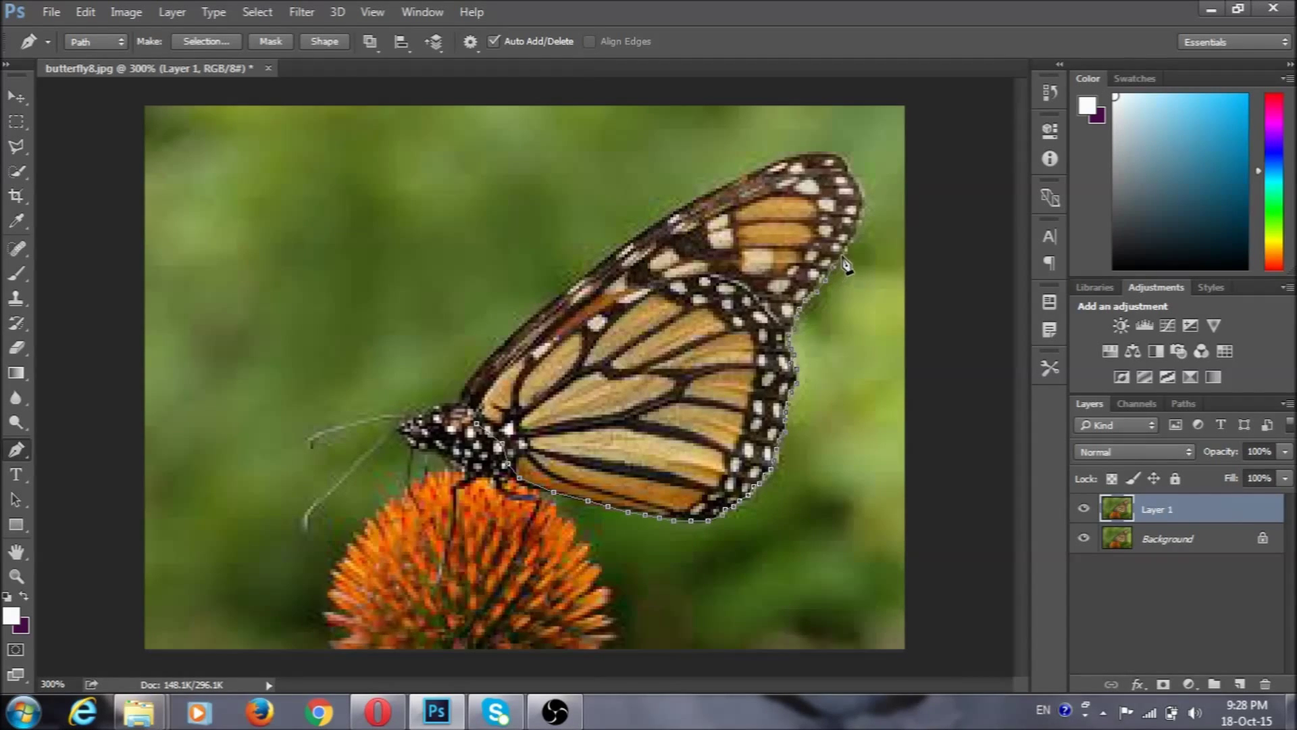
click(864, 221)
Step: Place Pen anchors along the top wing edge back to the body, closing the outline
click(812, 153)
click(629, 240)
click(600, 261)
click(565, 288)
click(536, 311)
click(488, 359)
click(468, 381)
click(463, 398)
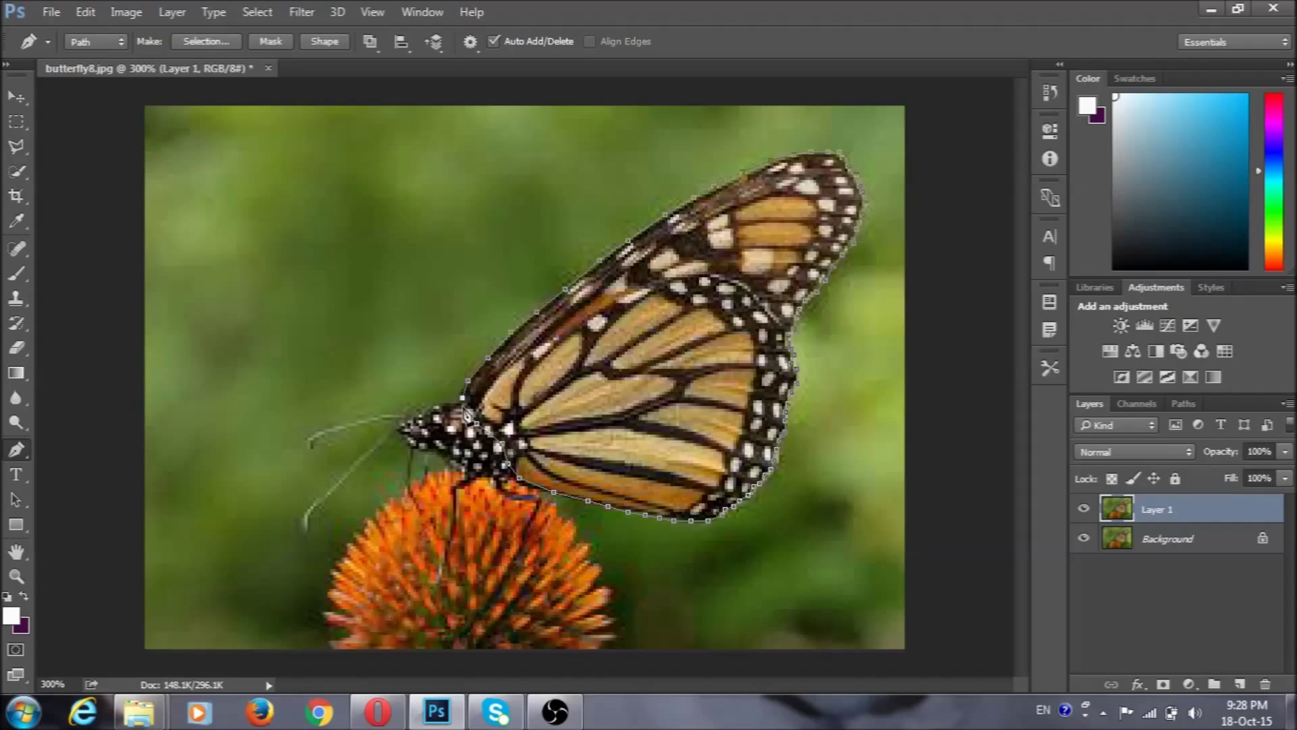
click(477, 423)
Step: Convert the wing path to a selection and add a Hue/Saturation adjustment masked to it
right_click(776, 465)
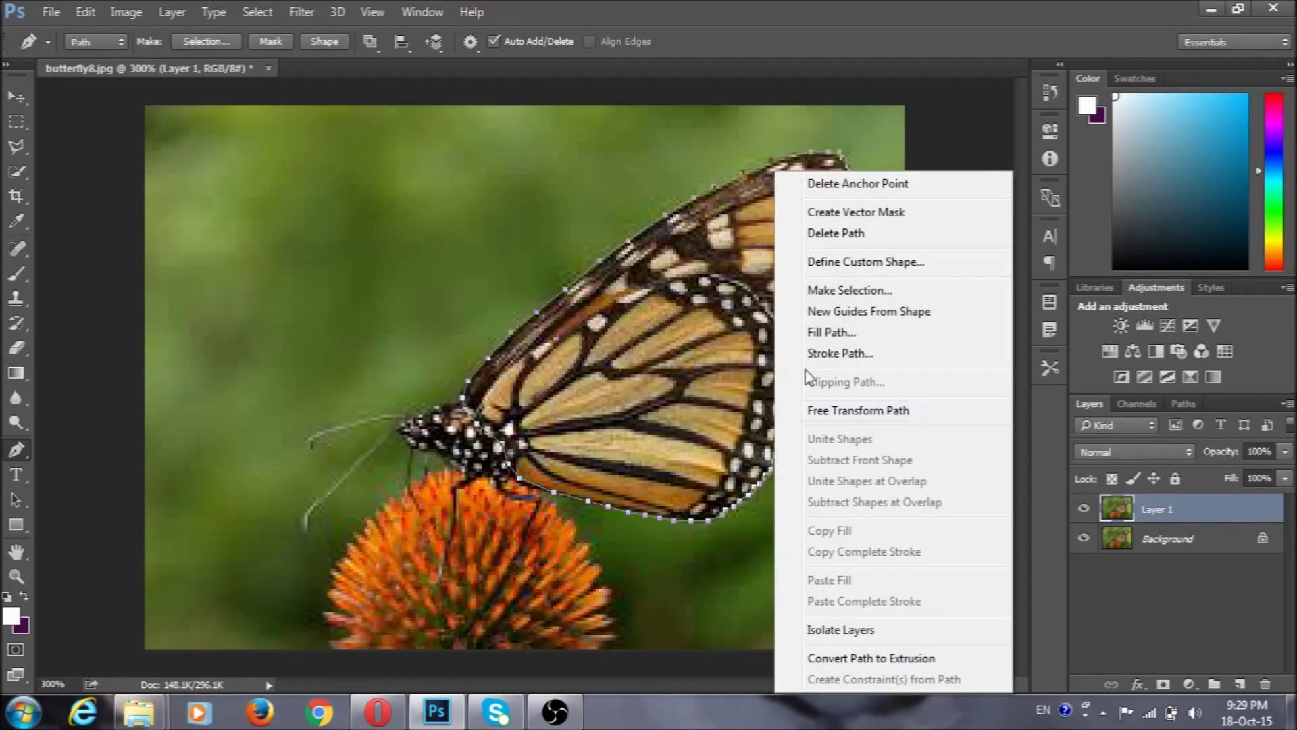
click(844, 292)
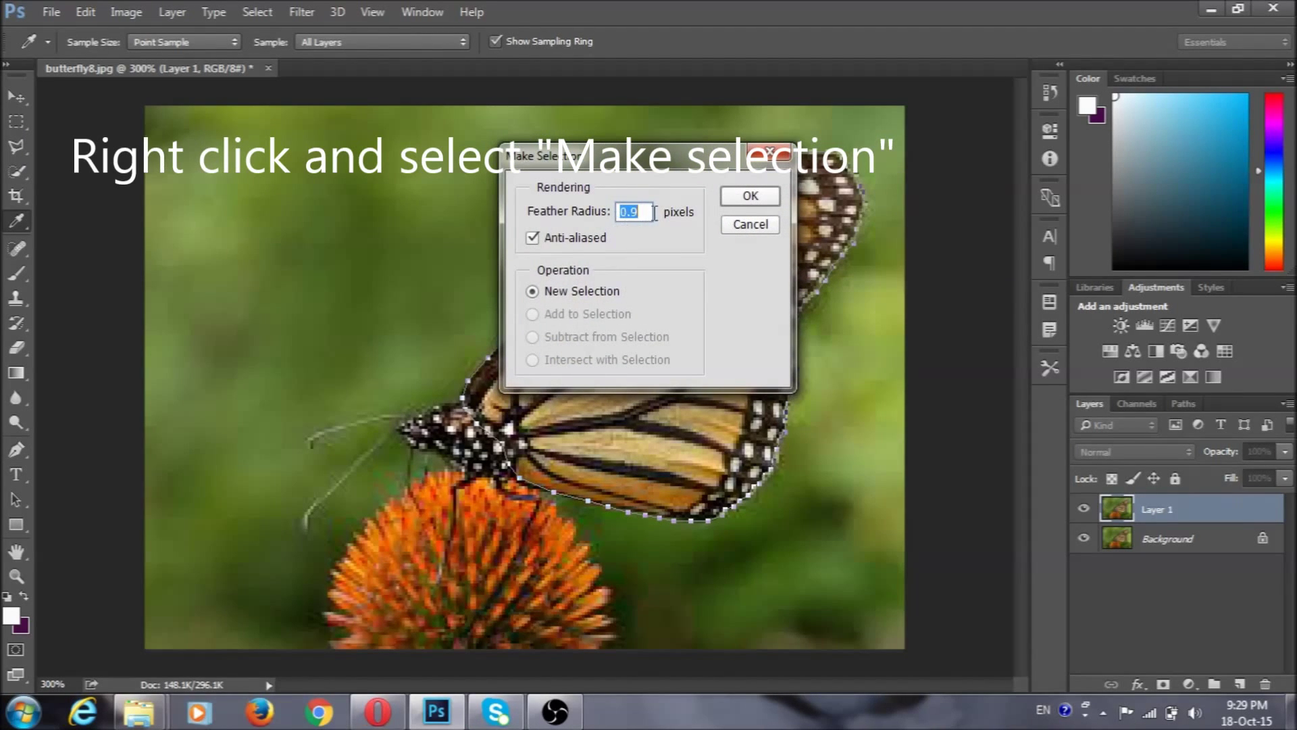
click(750, 196)
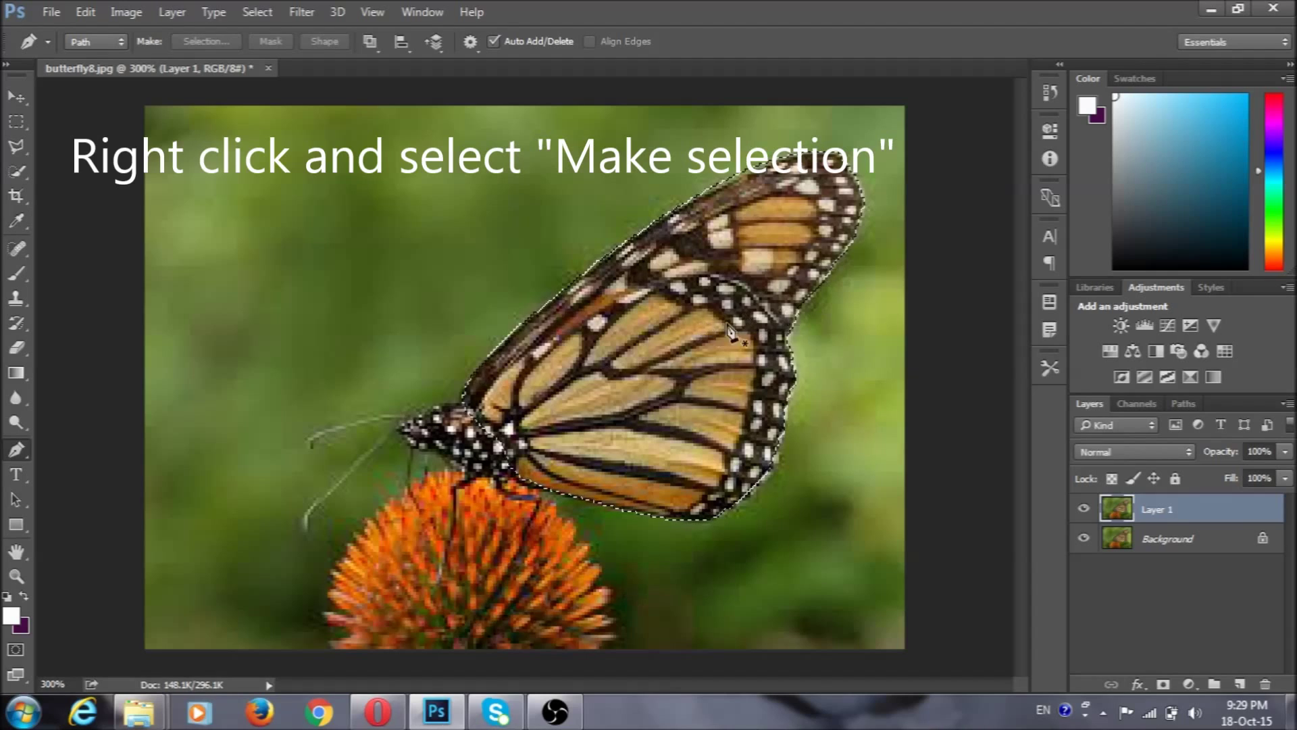
click(1110, 352)
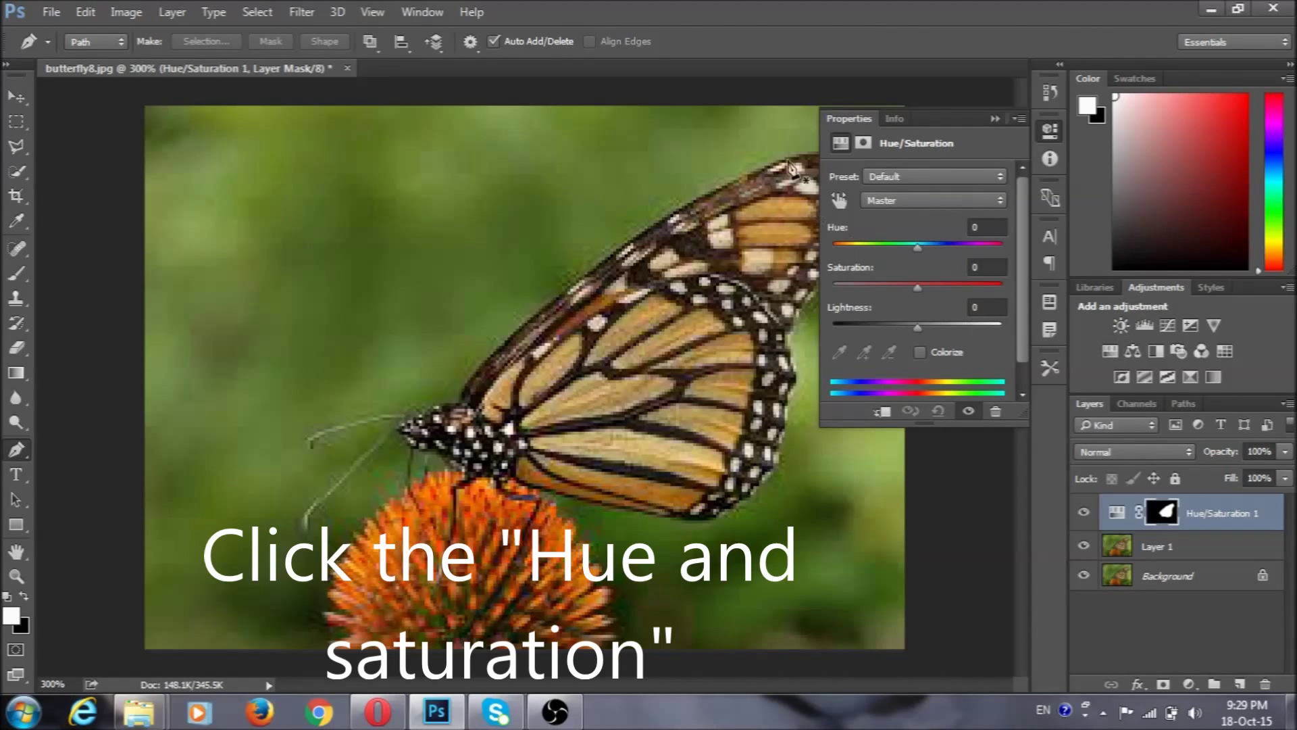
Step: Set the Hue/Saturation adjustment to Hue +25, Saturation +72, Lightness -12
drag(918, 249, 847, 252)
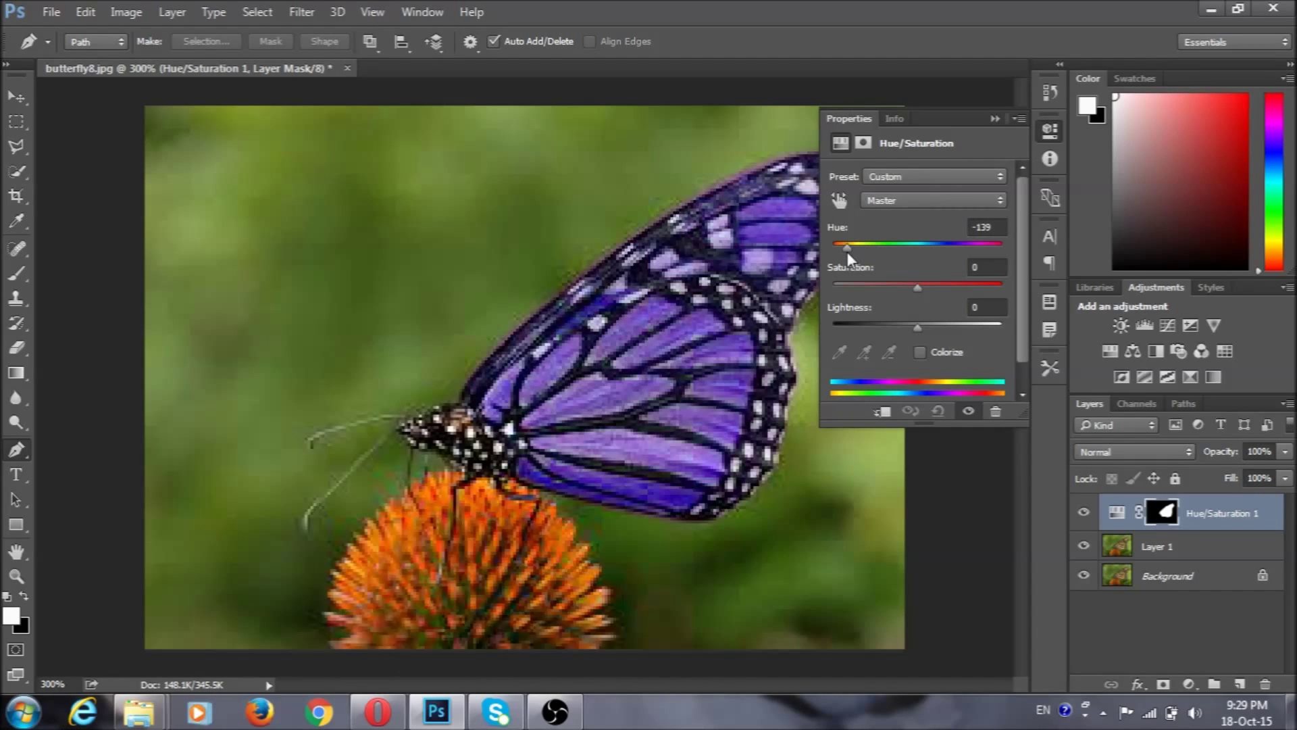
mouse_move(917, 288)
mouse_down()
mouse_move(966, 291)
mouse_move(923, 281)
mouse_up()
mouse_move(915, 328)
mouse_down()
mouse_move(940, 327)
mouse_move(902, 329)
mouse_move(957, 286)
mouse_move(925, 287)
mouse_up()
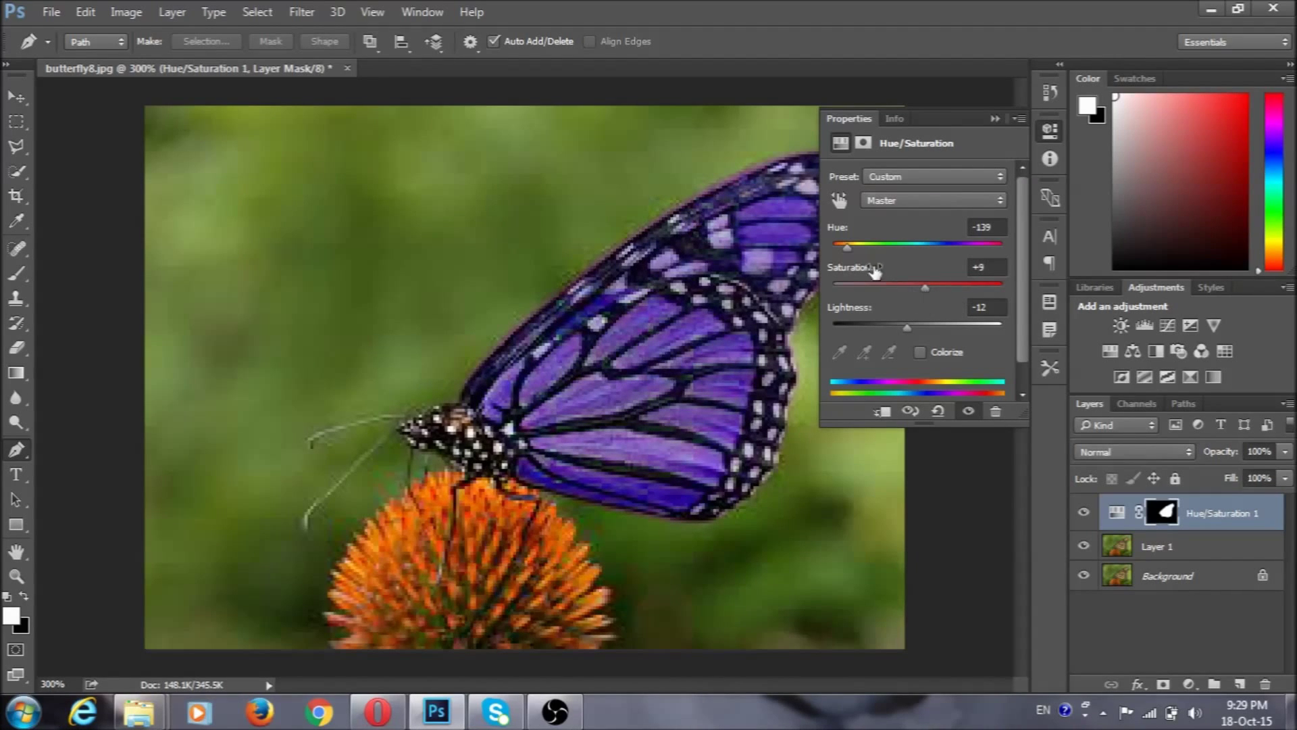
mouse_move(849, 249)
mouse_down()
mouse_move(1005, 243)
mouse_move(953, 245)
mouse_up()
mouse_move(931, 293)
mouse_down()
mouse_move(984, 290)
mouse_move(971, 291)
mouse_up()
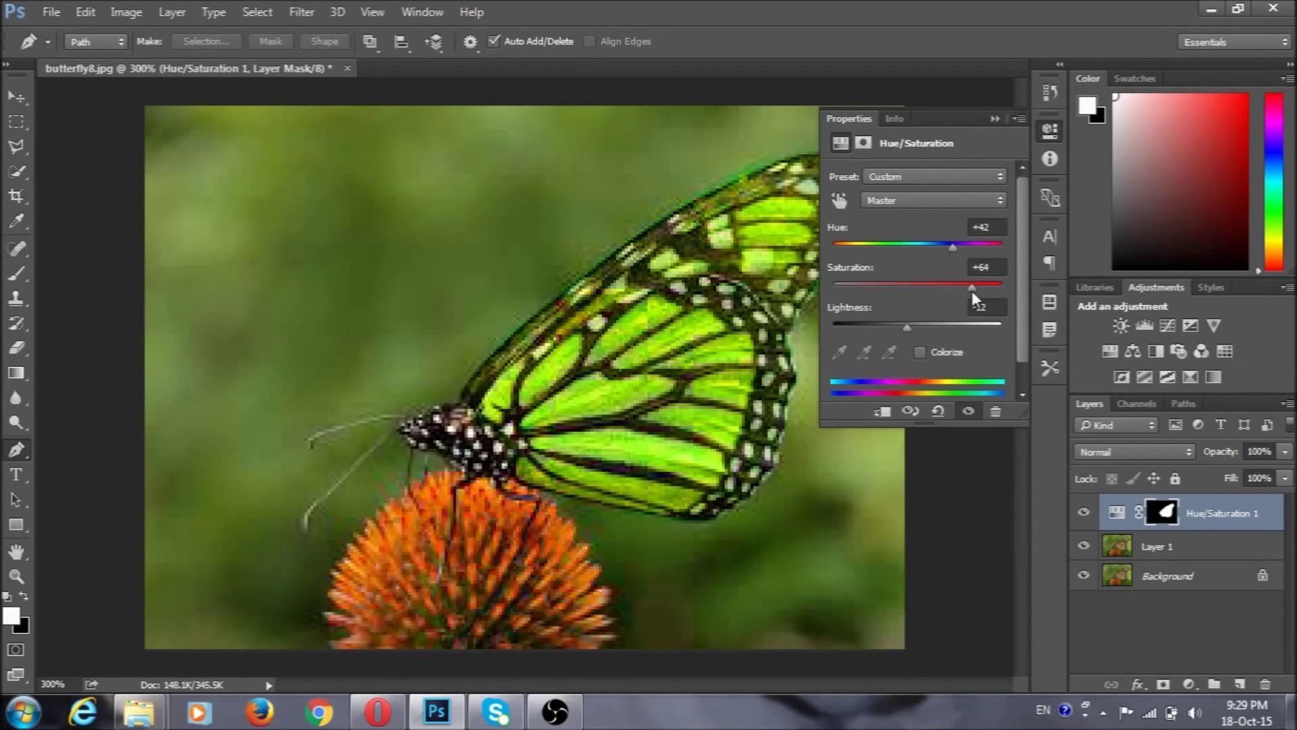
mouse_move(983, 290)
mouse_down()
mouse_move(960, 290)
mouse_move(979, 289)
mouse_up()
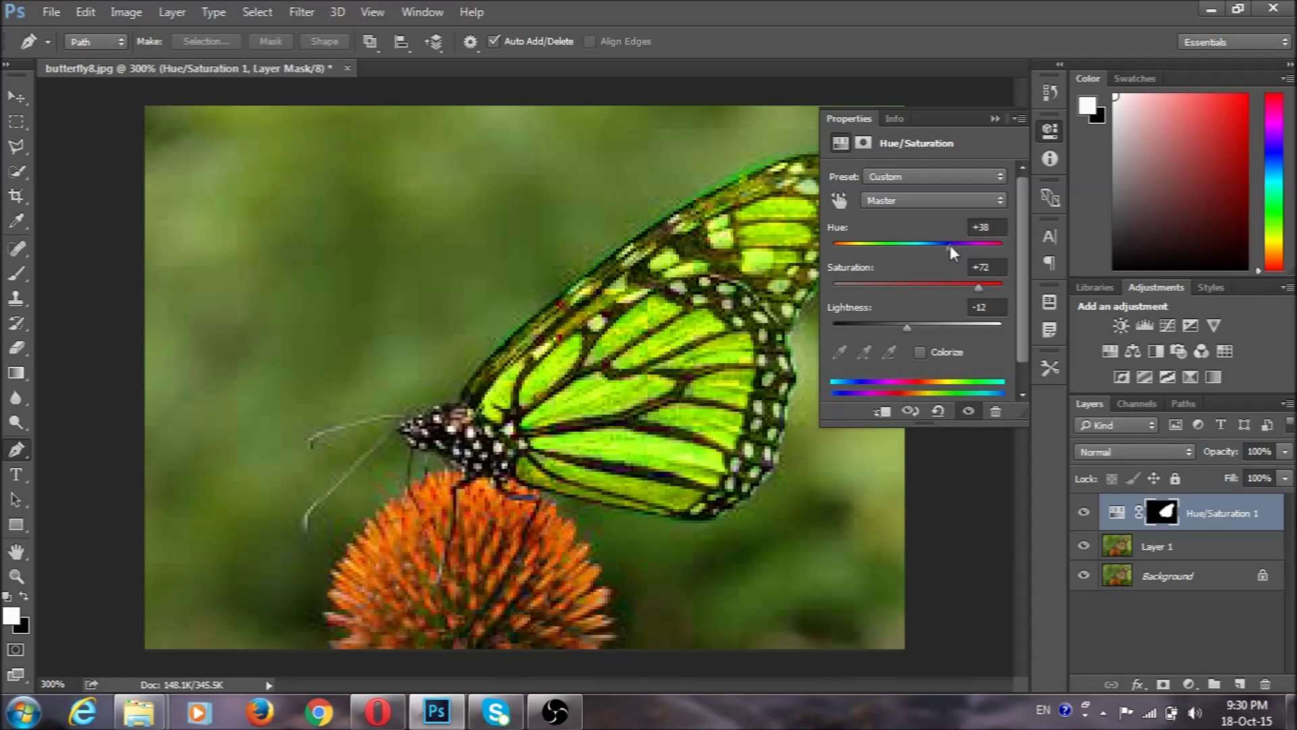
drag(950, 245, 940, 245)
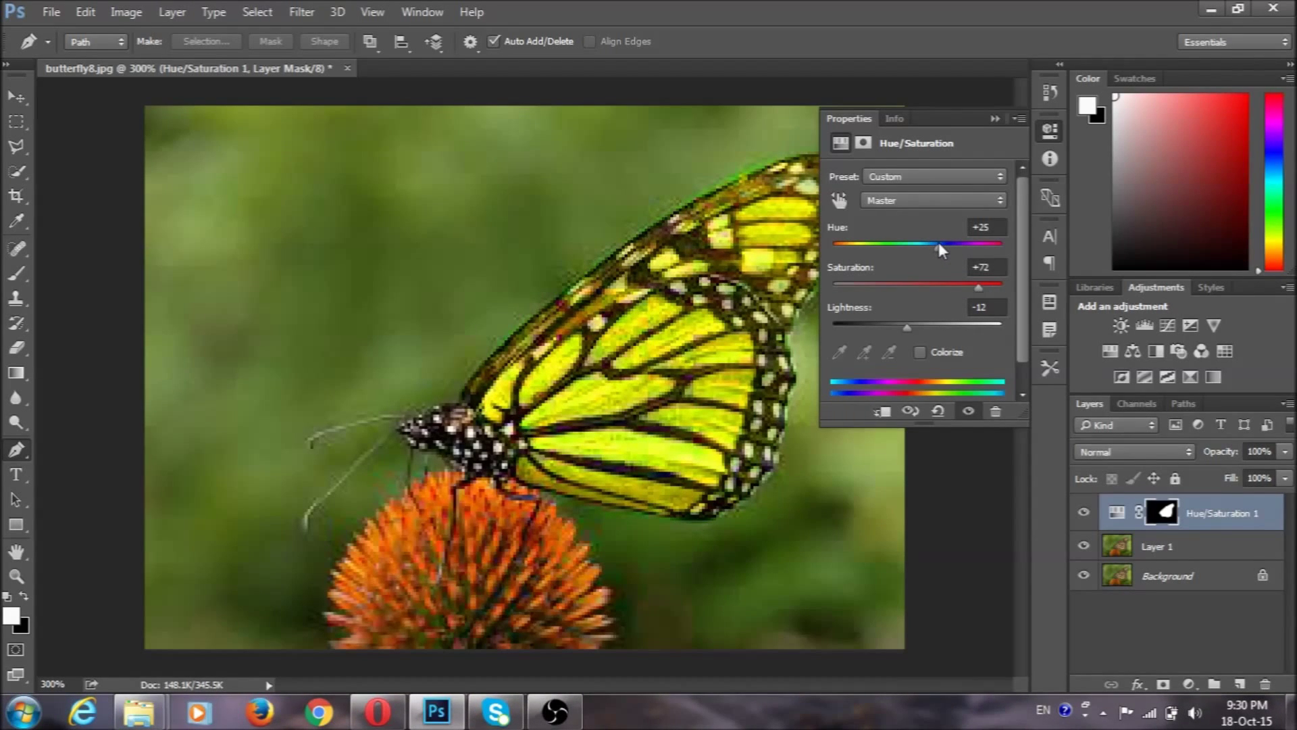
click(995, 119)
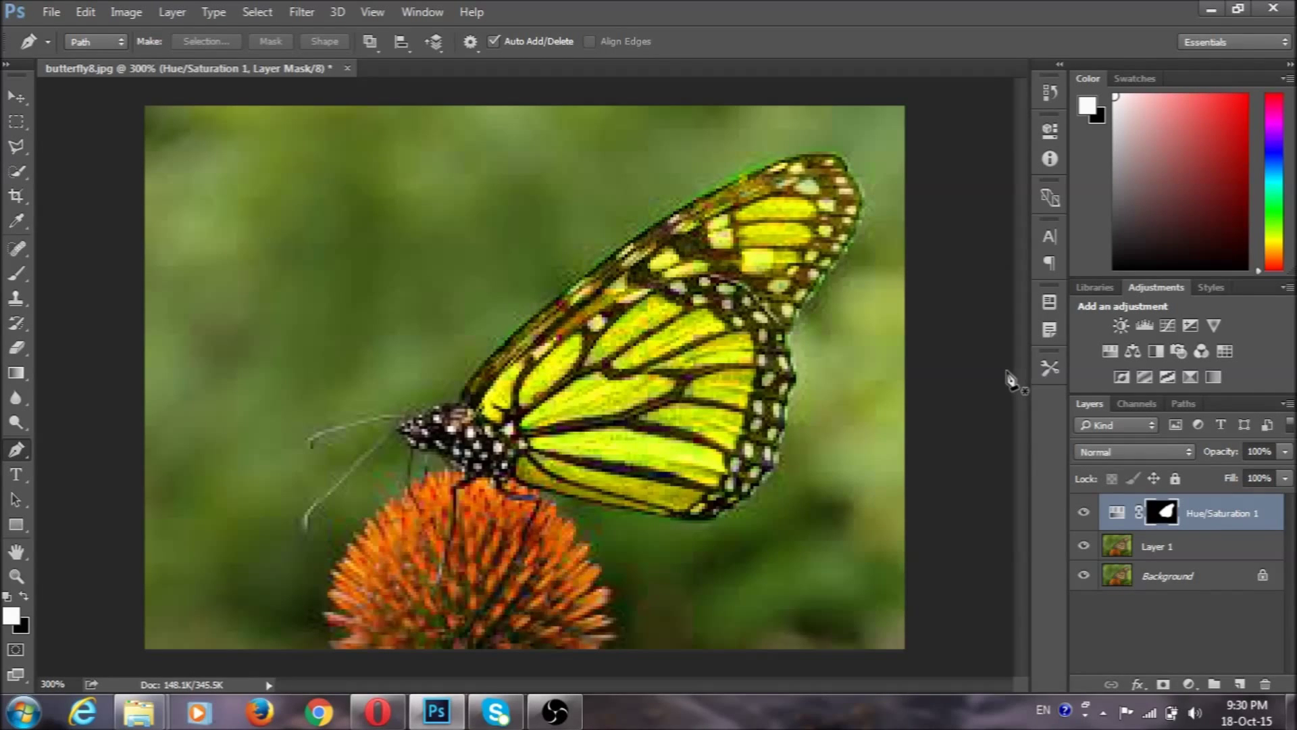
Step: Zoom out to 100% and toggle the Hue/Saturation layer to compare against the original wings
key(ctrl+minus)
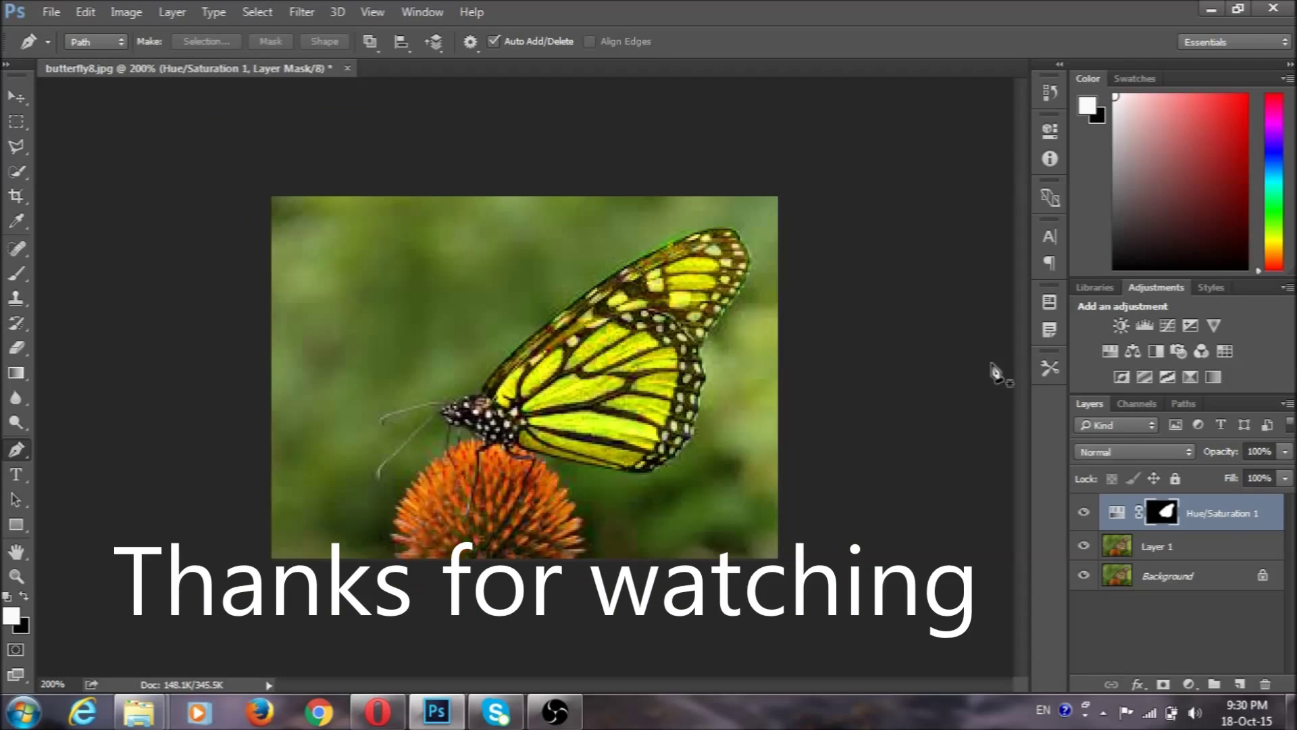
key(ctrl+minus)
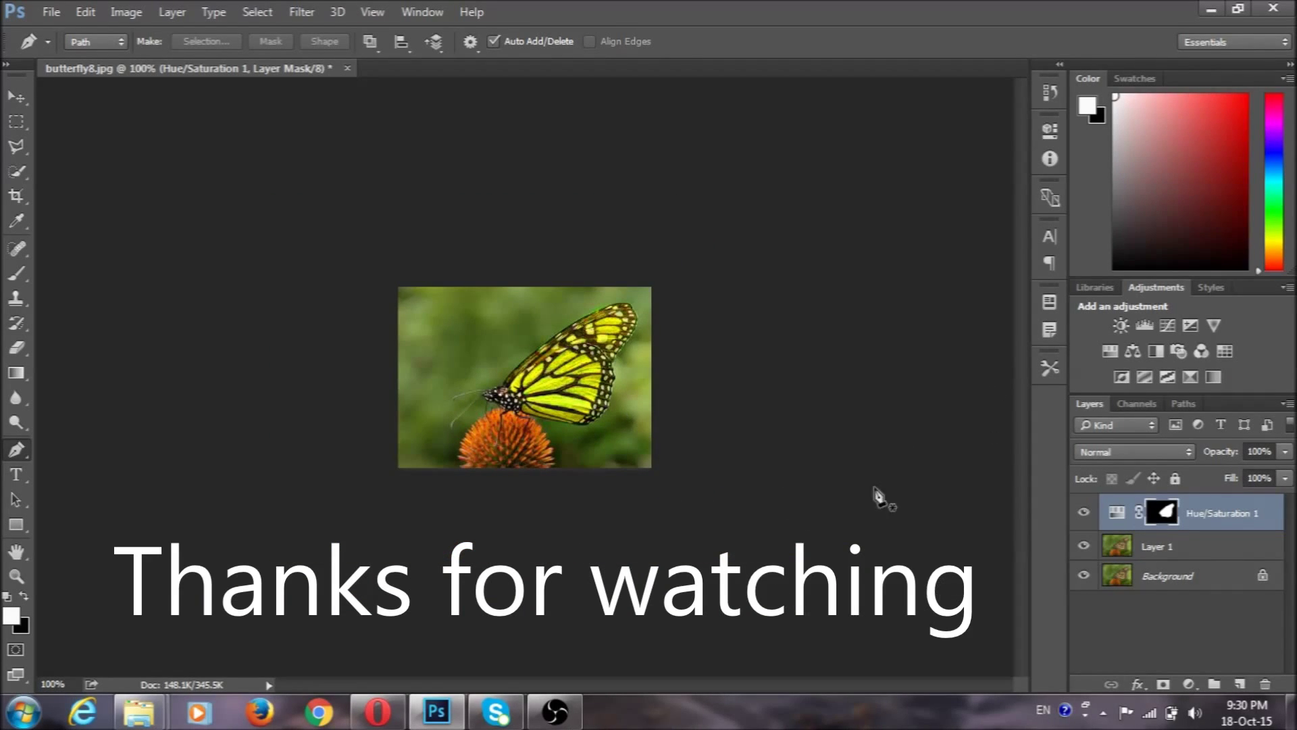
click(1084, 514)
click(1084, 514)
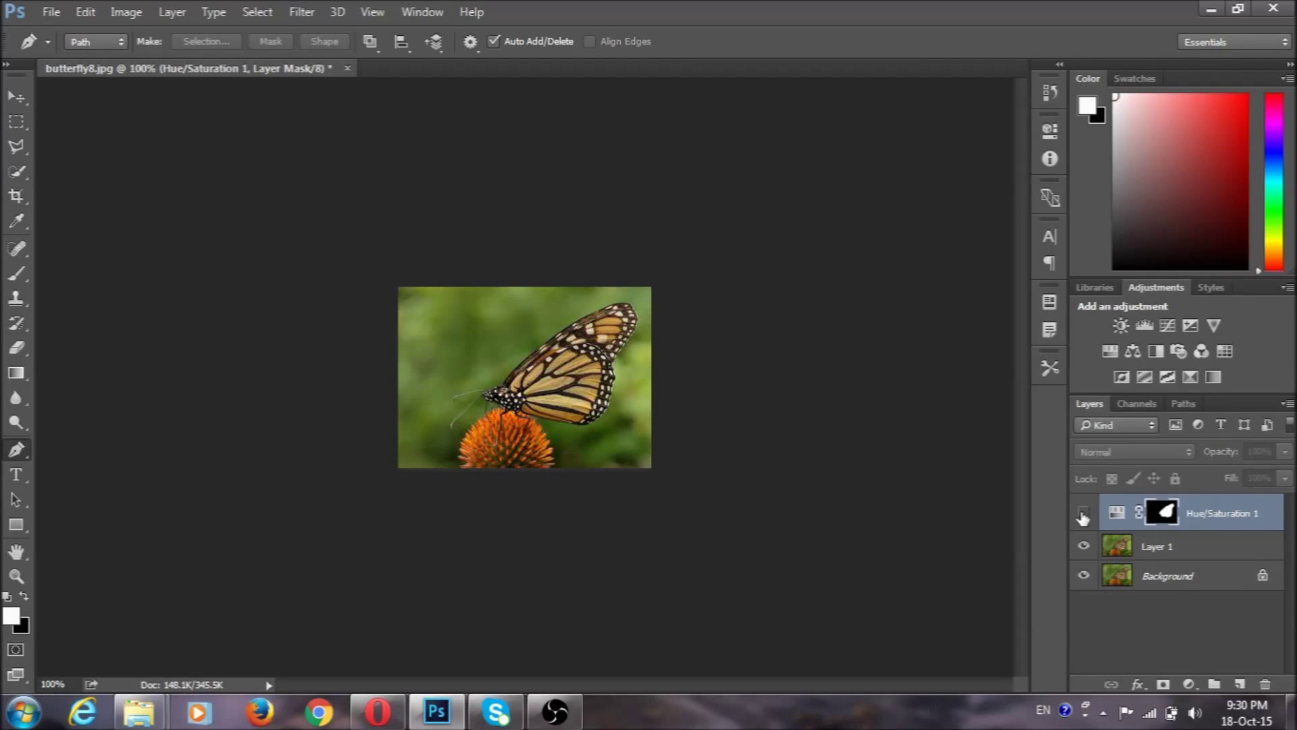
click(1084, 514)
click(1083, 514)
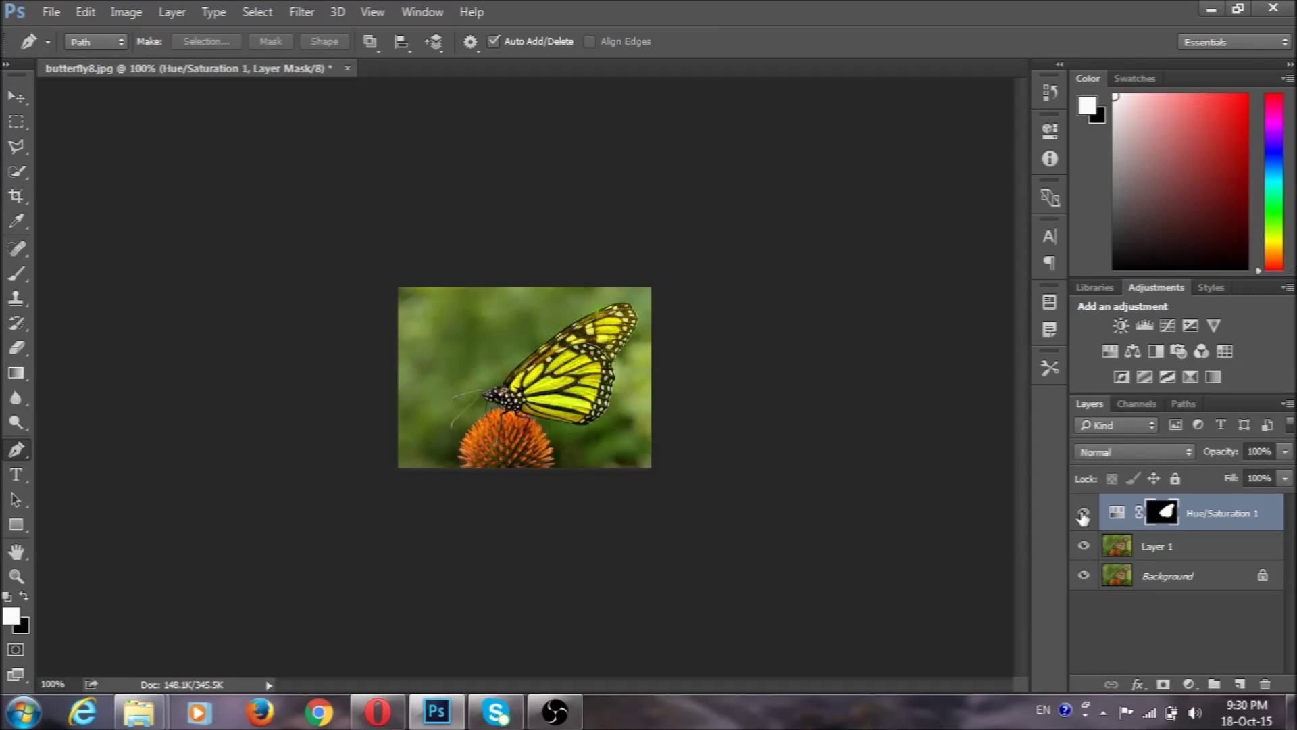